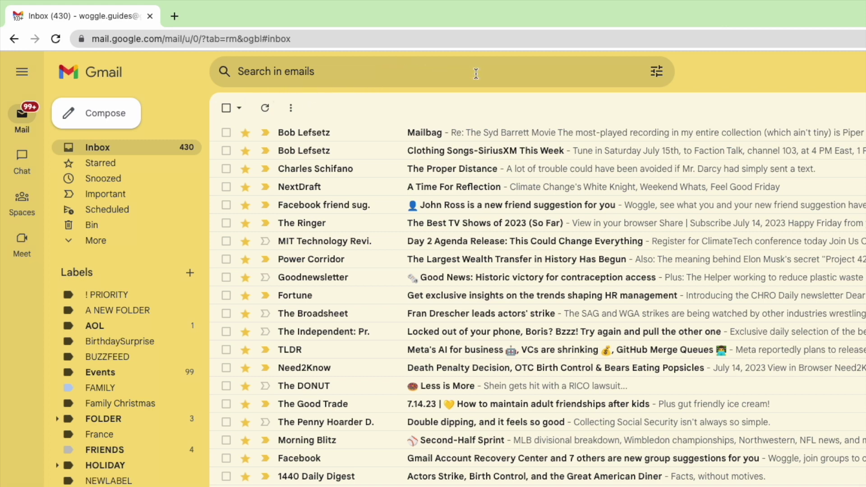
# Step: Open the advanced search options and try sender and recipient addresses, leaving both fields empty
pyautogui.click(666, 73)
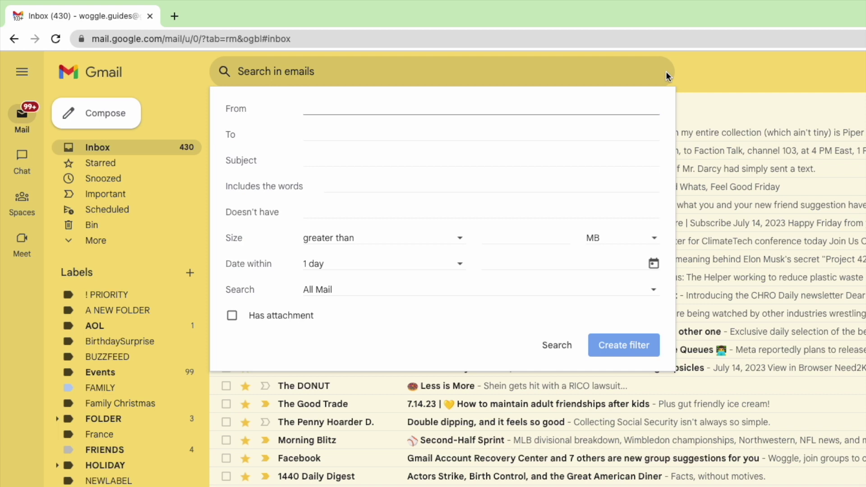
pyautogui.write('trud')
pyautogui.press('Return')
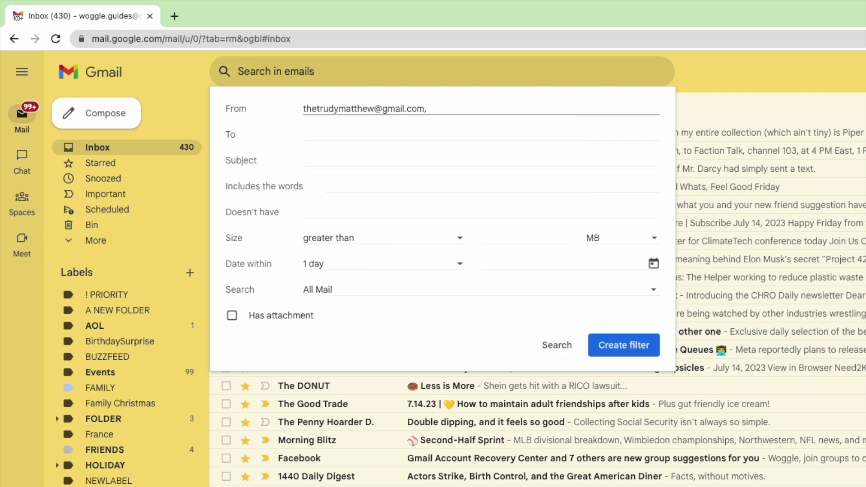
pyautogui.hotkey('ctrl', 'a')
pyautogui.press('BackSpace')
pyautogui.press('Tab')
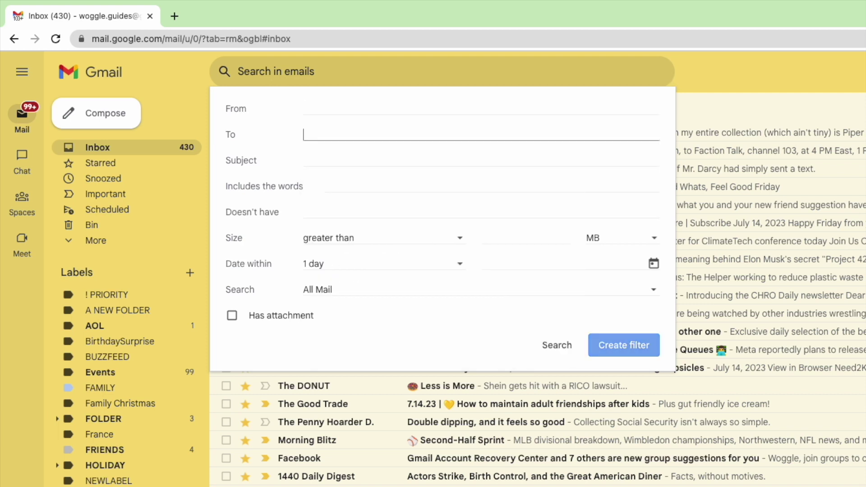
pyautogui.write('wog')
pyautogui.press('Return')
# Step: Enter subject 'Annual report 2023' and the words 'happy, birthday', then run the search
pyautogui.click(304, 160)
pyautogui.write('Annual report 2023')
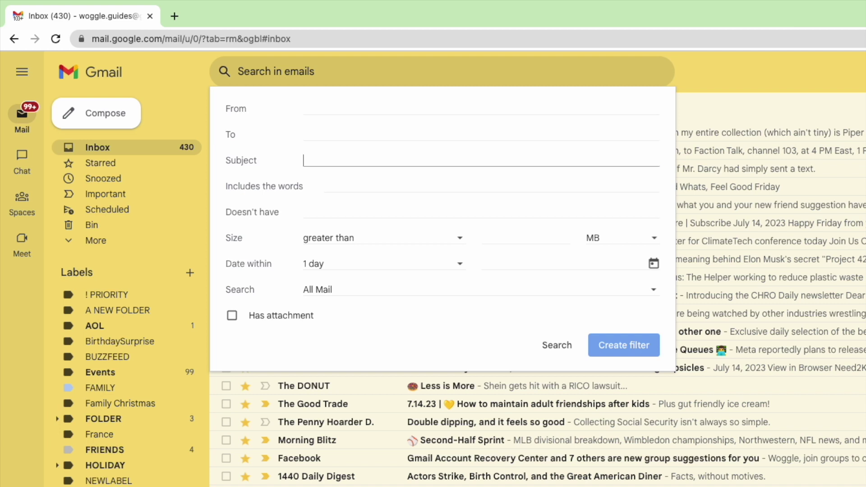
pyautogui.click(334, 187)
pyautogui.write('happy')
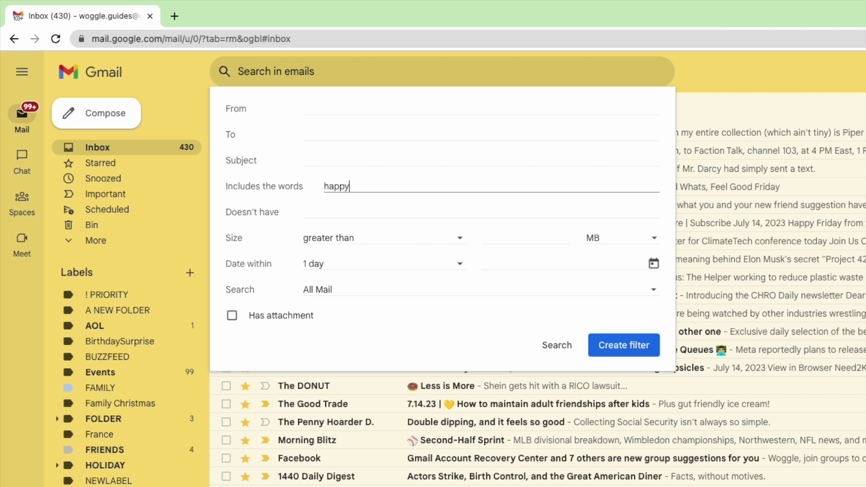
pyautogui.write(', birthday')
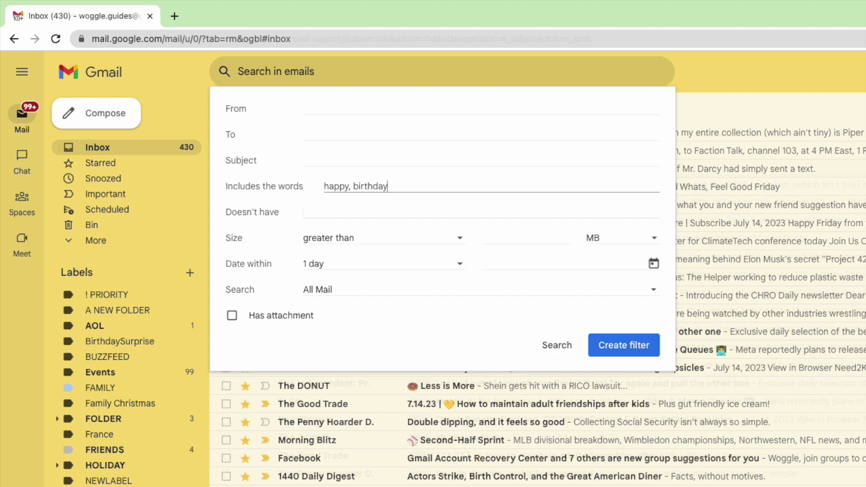
pyautogui.press('Return')
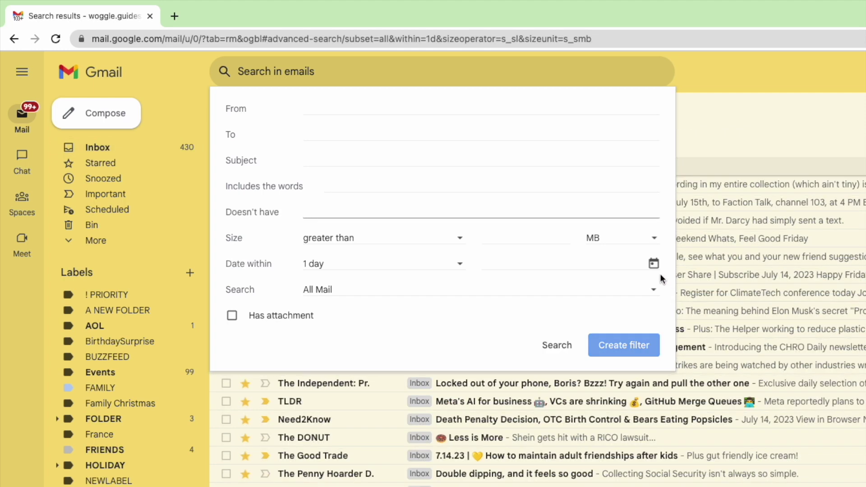
# Step: Try picking 1 March 2023 in the calendar, then set the date range to within 1 year
pyautogui.click(626, 268)
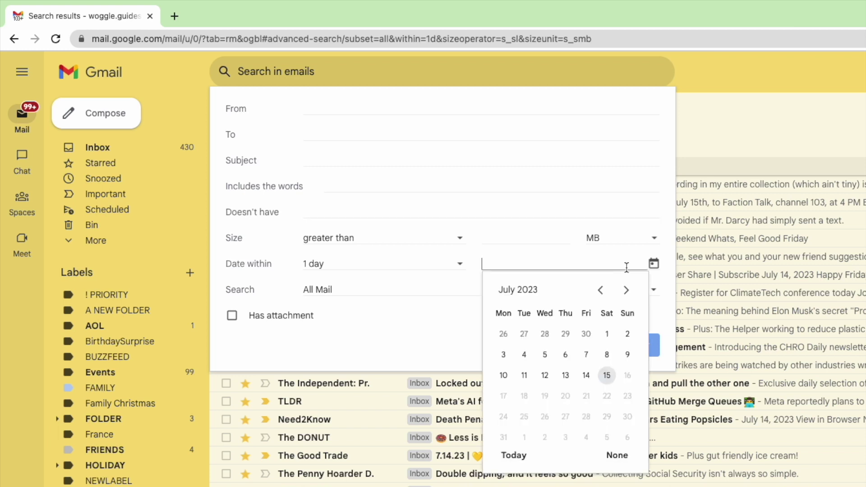
pyautogui.click(601, 290)
pyautogui.click(600, 290)
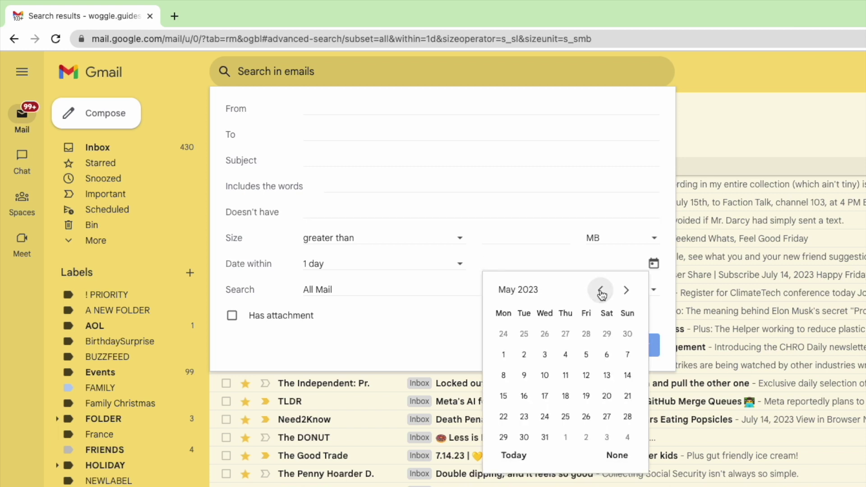
pyautogui.click(600, 289)
pyautogui.click(600, 289)
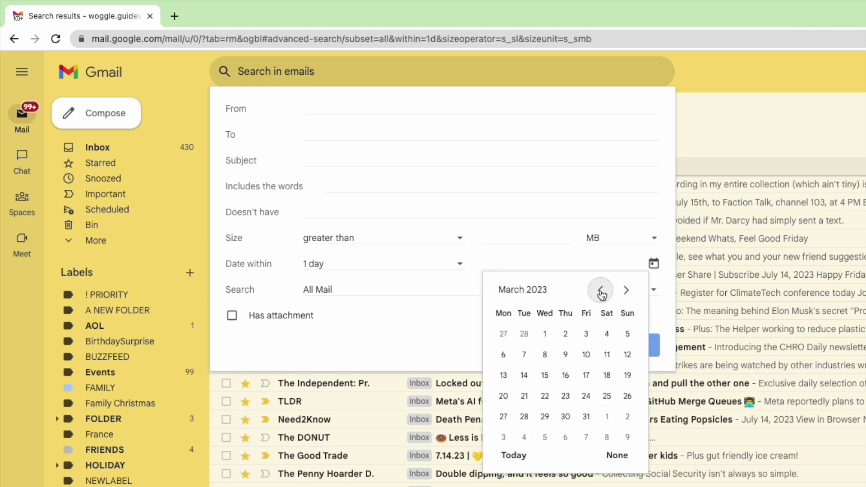
pyautogui.click(545, 334)
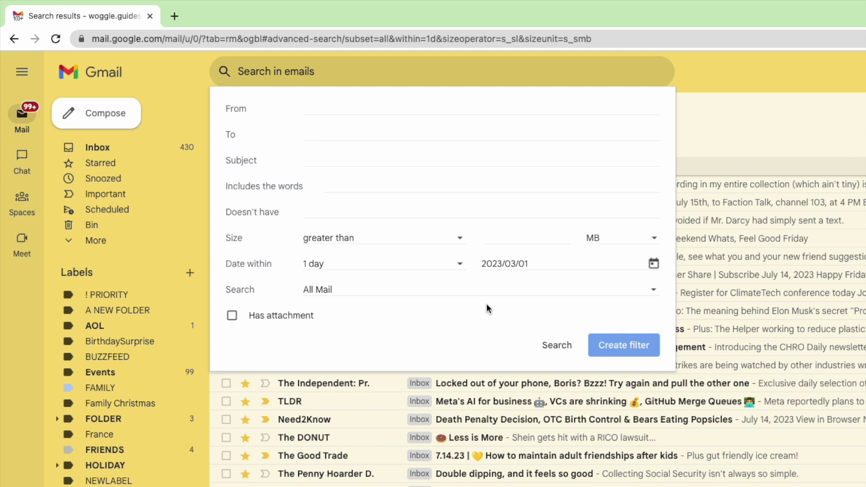
pyautogui.click(448, 264)
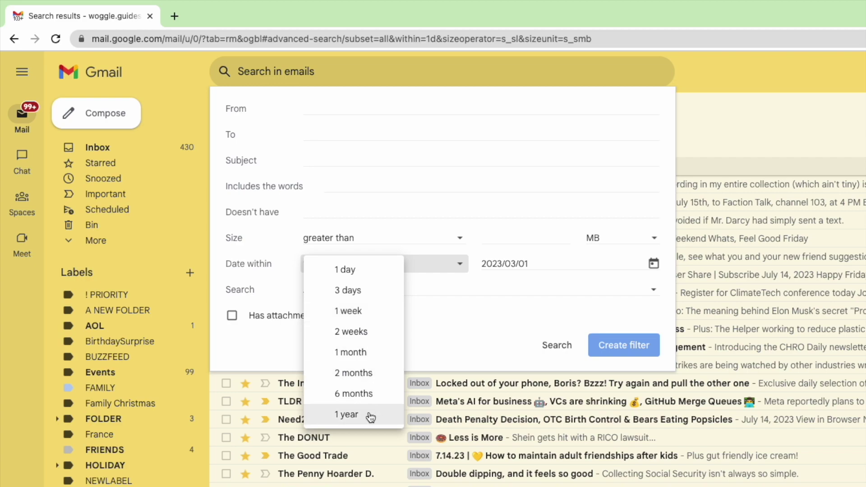
pyautogui.click(349, 414)
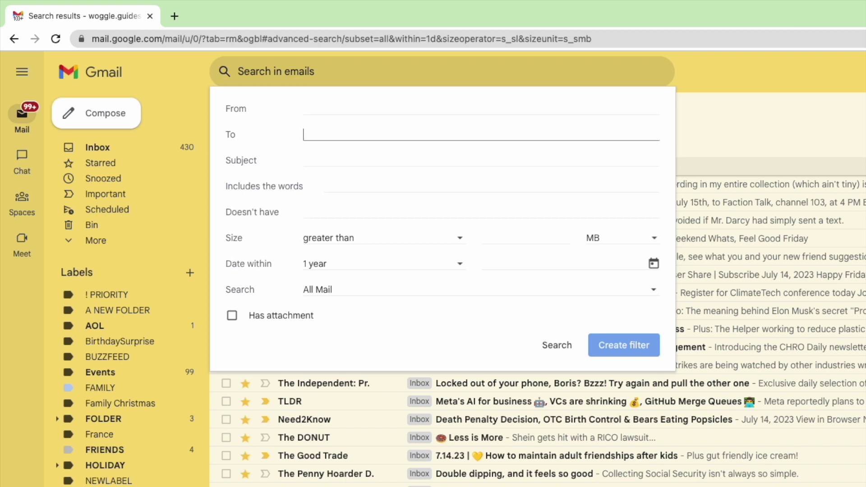
# Step: Set the To criterion to the contact's suggested Gmail address and create a filter from it
pyautogui.write('ted')
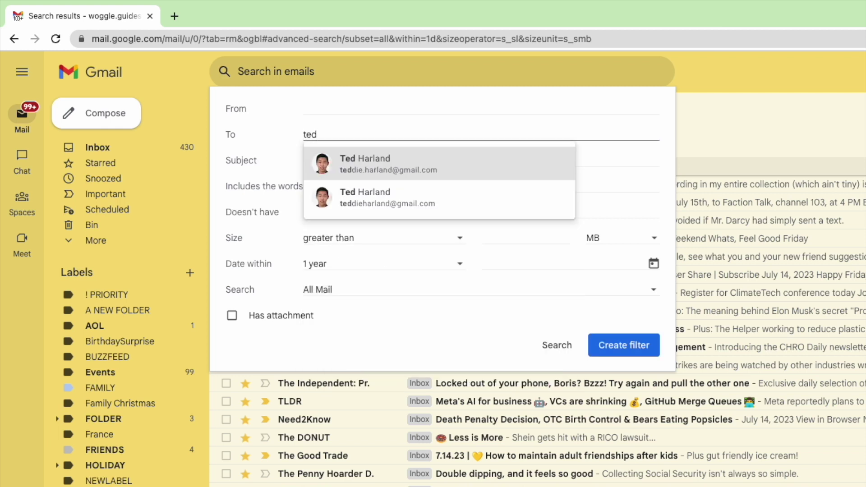
pyautogui.press('Return')
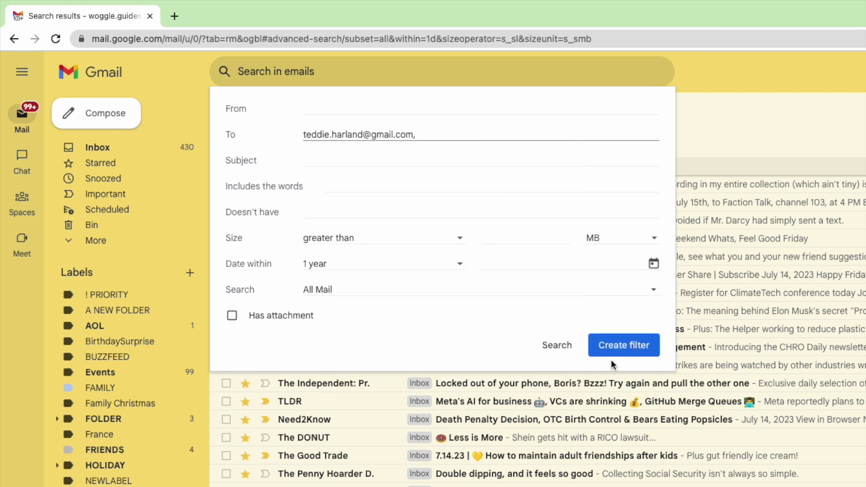
pyautogui.click(643, 356)
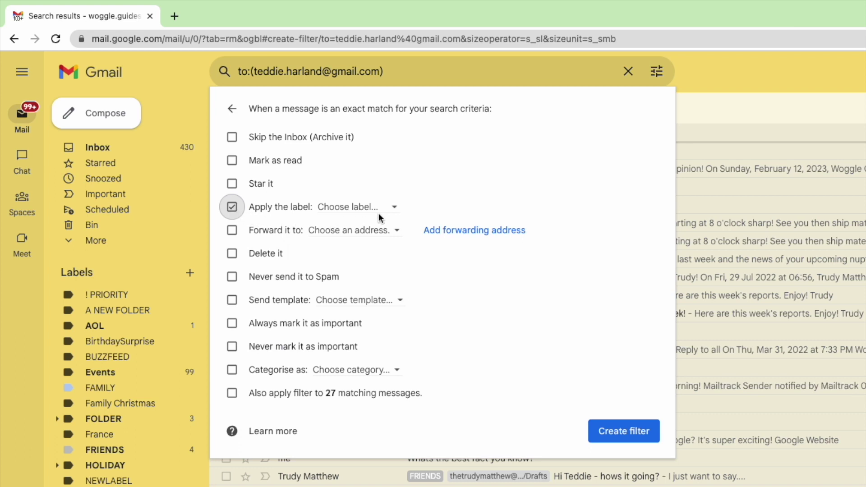
# Step: Open the Choose label dropdown for the filter's Apply the label action
pyautogui.click(393, 209)
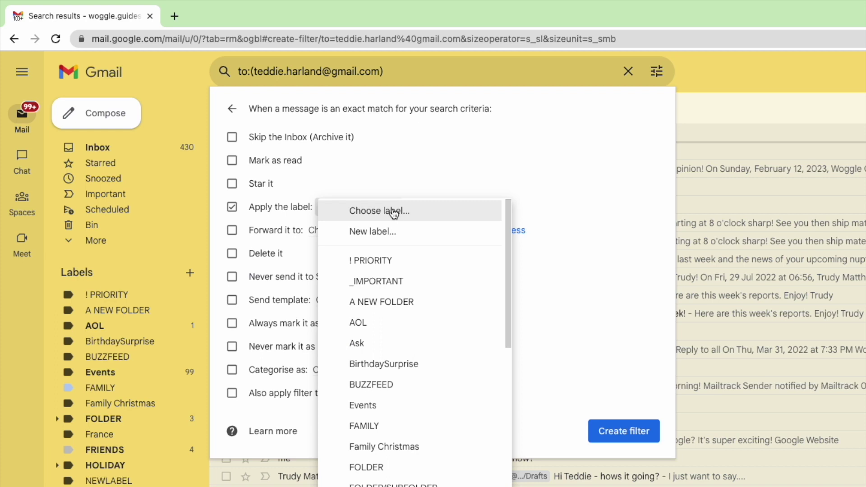
# Step: Create a new label named 'Teddy' for the filter to apply
pyautogui.click(428, 231)
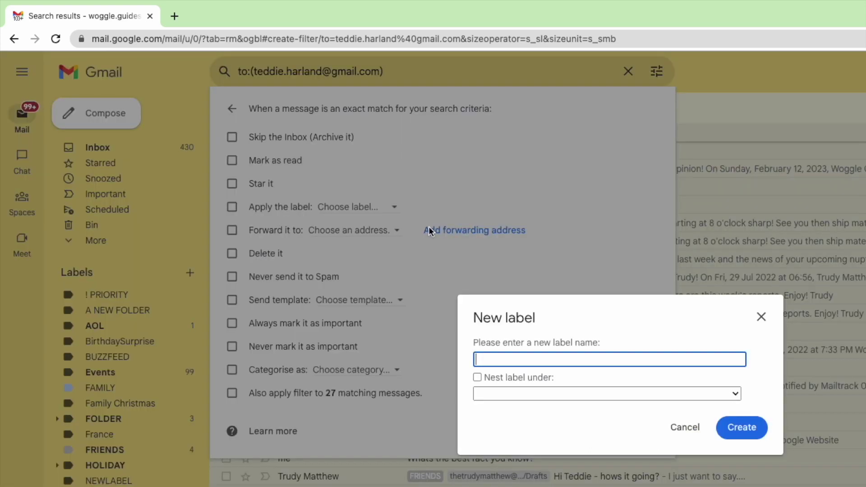
pyautogui.write('Teddy')
pyautogui.click(751, 440)
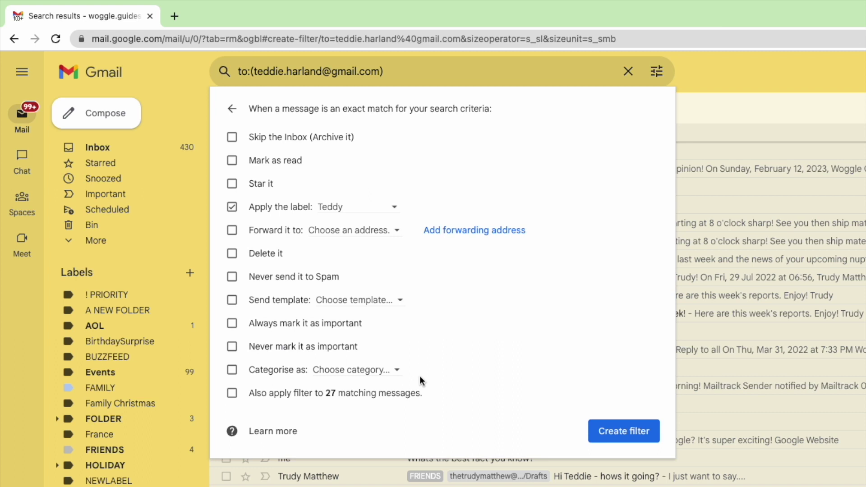
# Step: Also apply the filter to the 27 matching conversations and save it
pyautogui.click(231, 393)
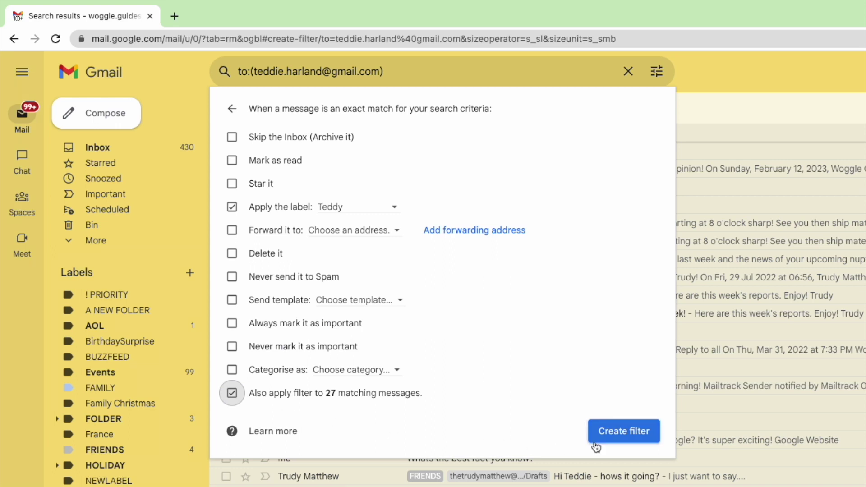
pyautogui.click(623, 431)
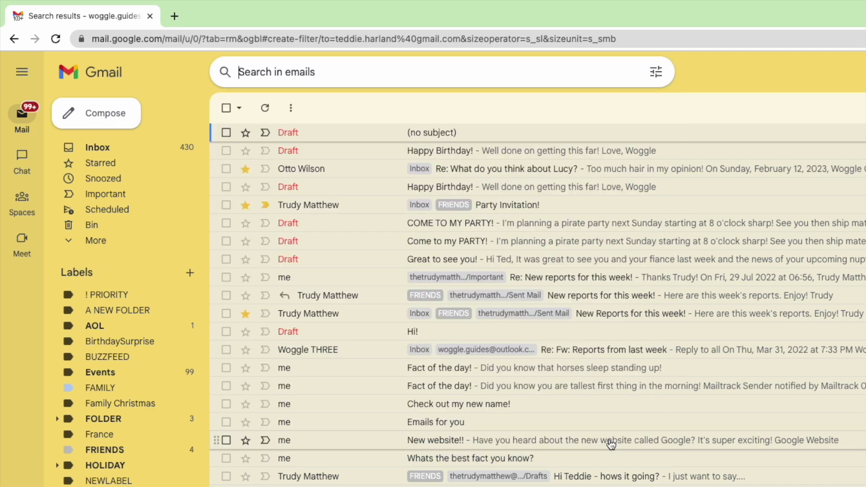